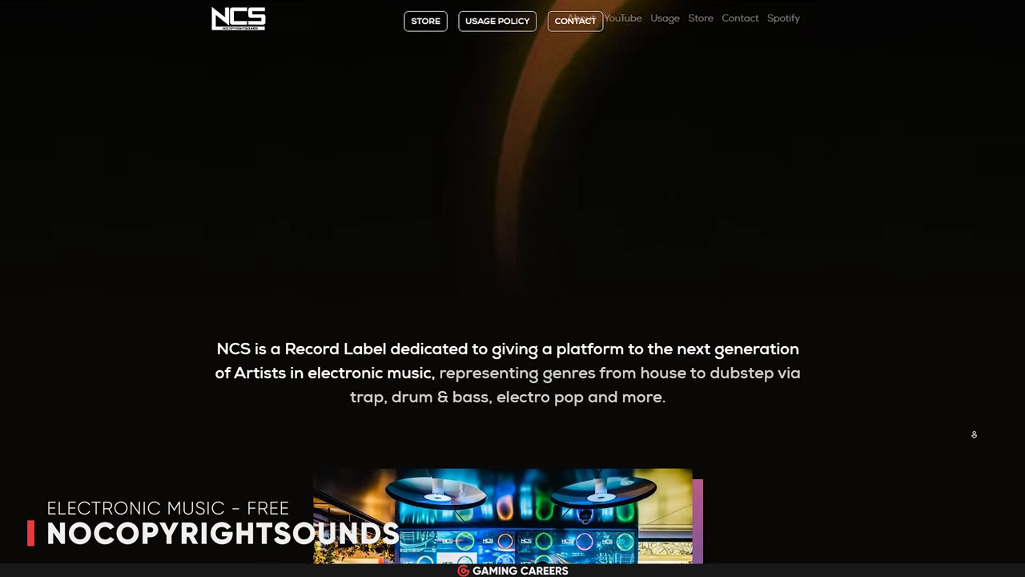
scroll(974, 434, down, 2)
scroll(974, 436, down, 2)
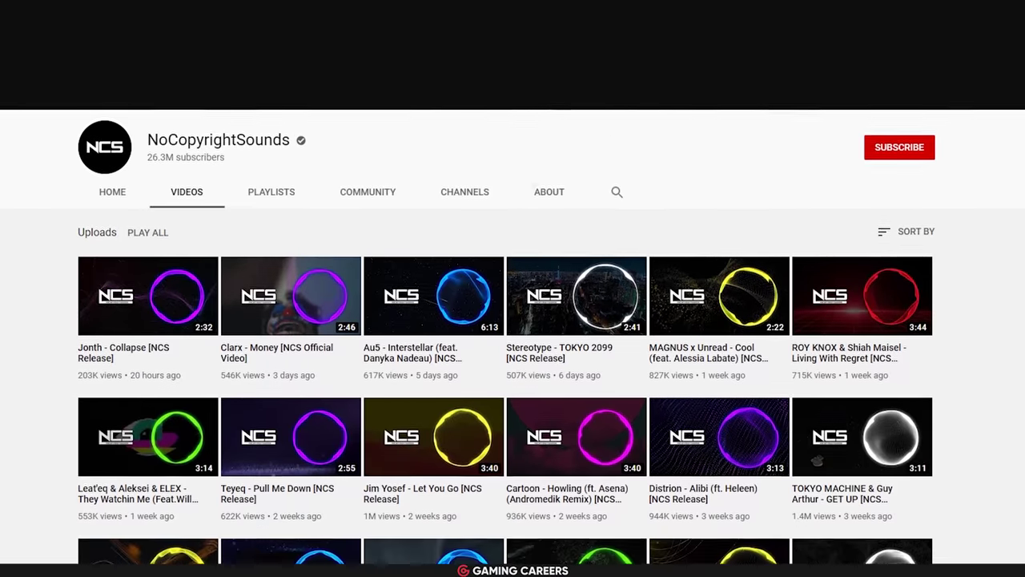
scroll(512, 361, down, 1)
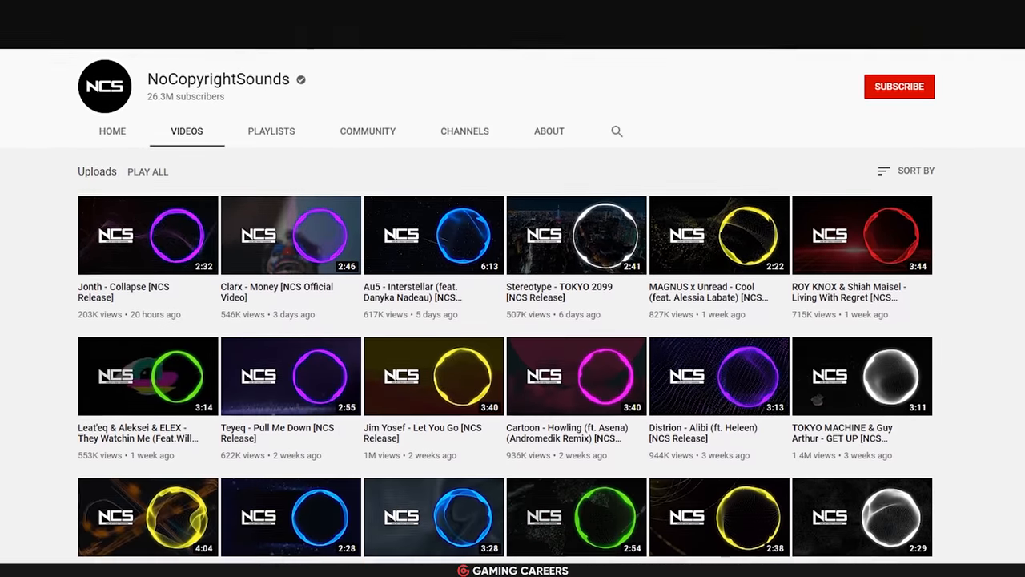
scroll(513, 360, down, 1)
scroll(512, 360, down, 1)
scroll(512, 360, down, 1)
scroll(513, 361, down, 1)
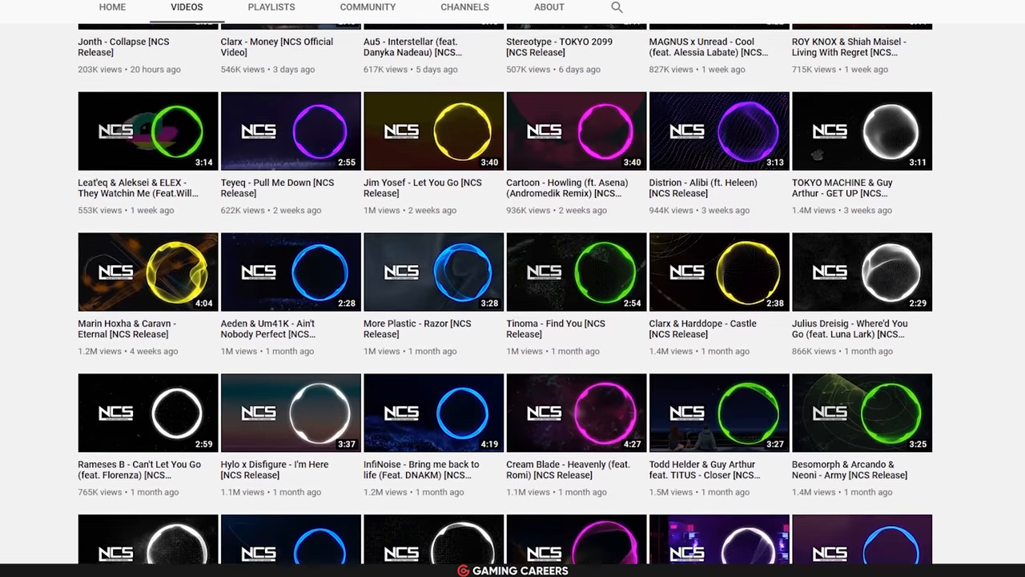
scroll(512, 361, down, 1)
scroll(513, 360, down, 1)
scroll(513, 360, down, 1)
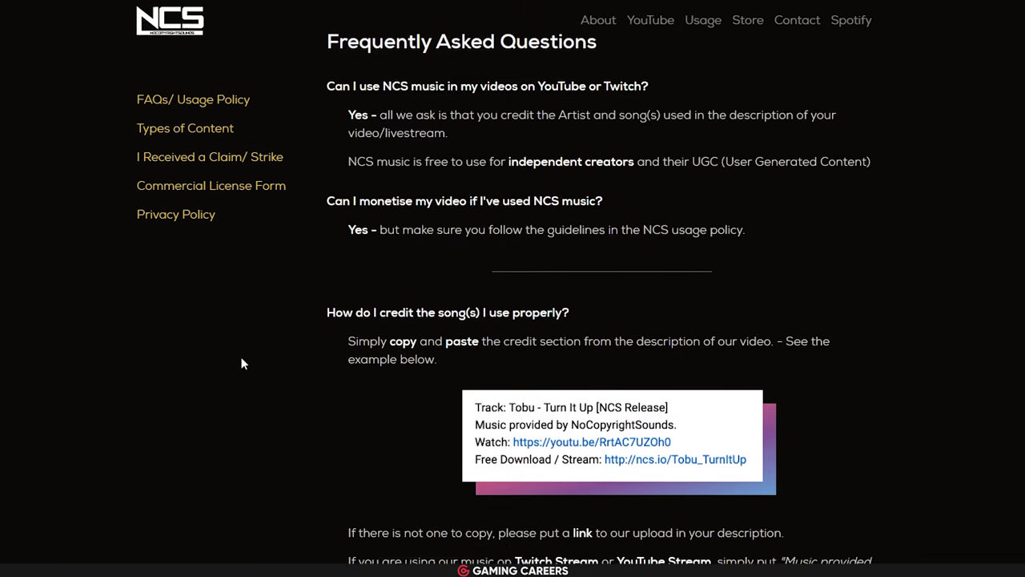
scroll(243, 363, down, 2)
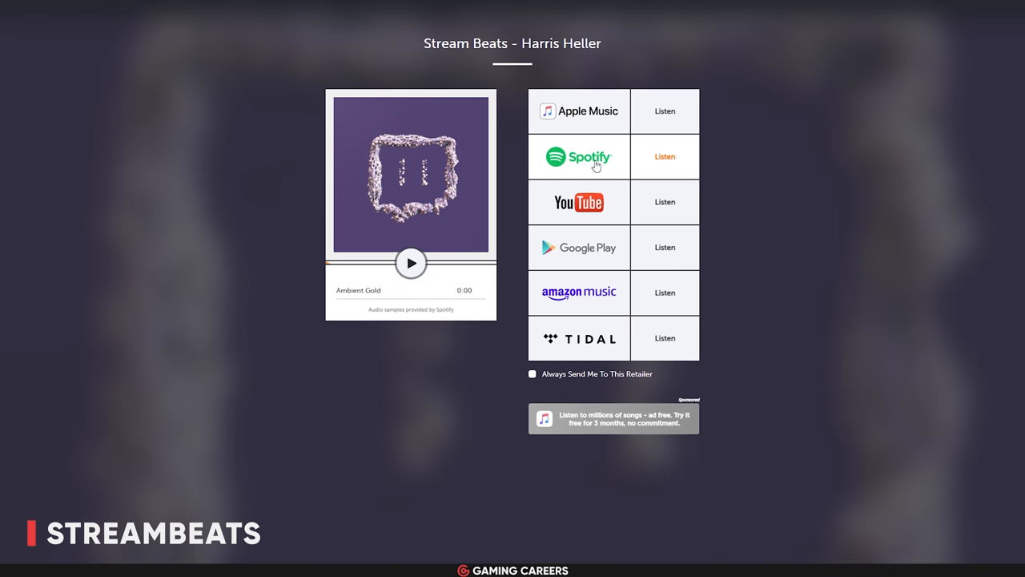
Step: Open Harris Heller's StreamBeats playlist in the Spotify Web Player
click(561, 58)
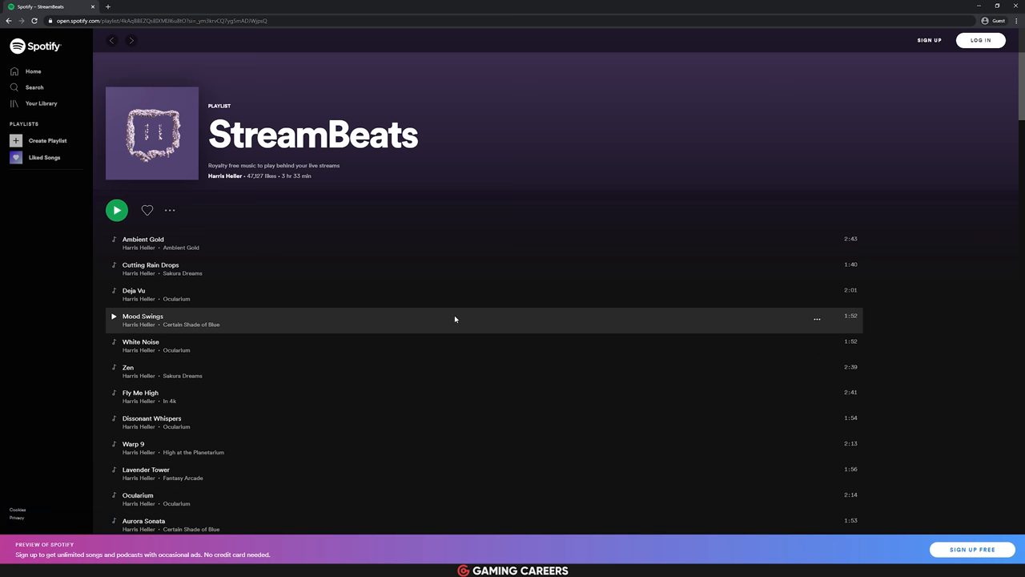
scroll(454, 319, down, 2)
scroll(454, 319, down, 3)
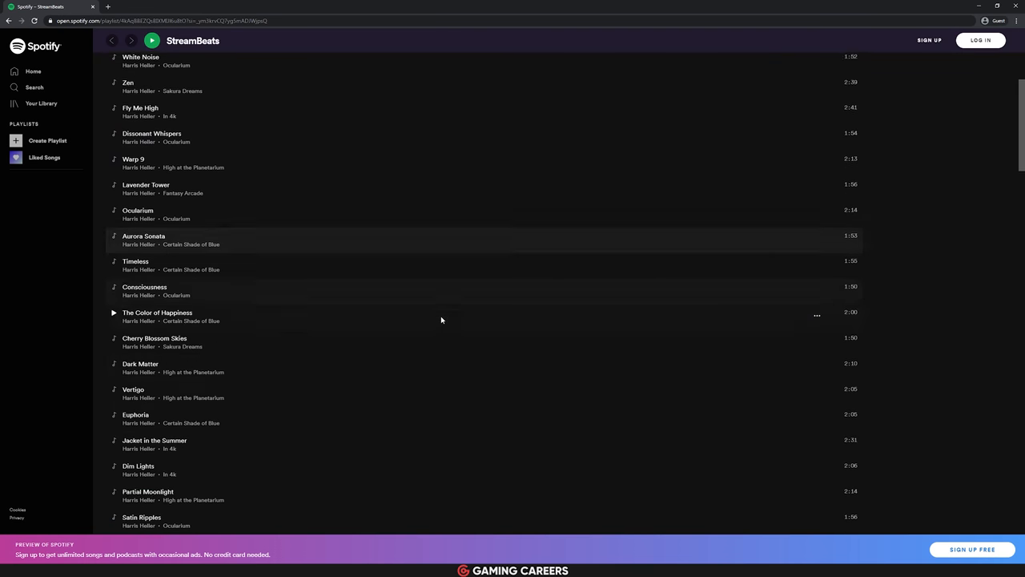
scroll(441, 320, down, 3)
scroll(440, 319, down, 3)
scroll(432, 317, down, 2)
scroll(430, 317, down, 2)
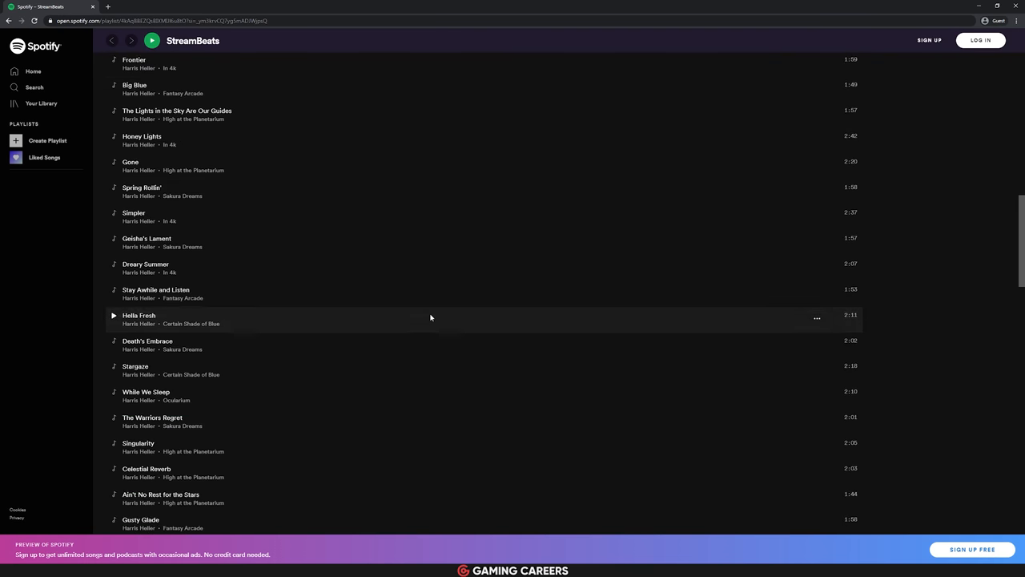
scroll(430, 318, down, 3)
scroll(430, 317, down, 3)
scroll(430, 317, down, 3)
scroll(430, 317, down, 2)
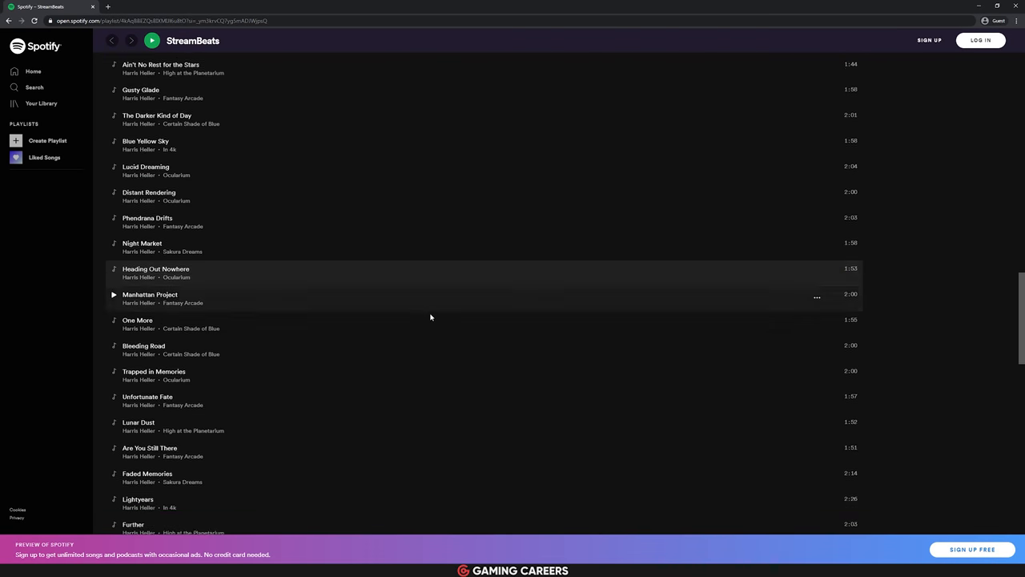
scroll(431, 317, down, 4)
scroll(430, 317, down, 3)
scroll(430, 317, down, 2)
scroll(431, 314, down, 2)
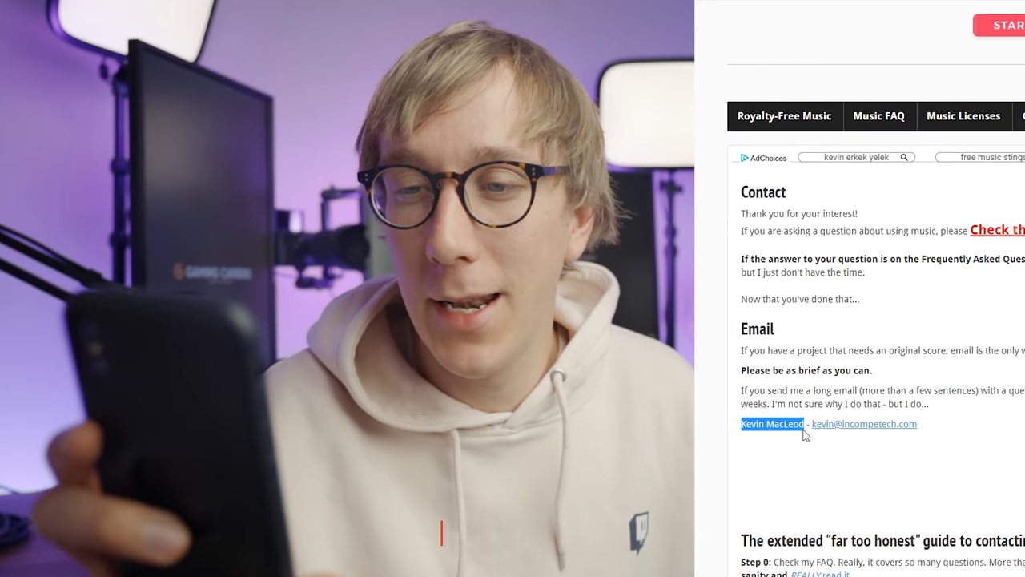
Step: Deselect the highlighted contact text on Kevin MacLeod's incompetech page
click(805, 435)
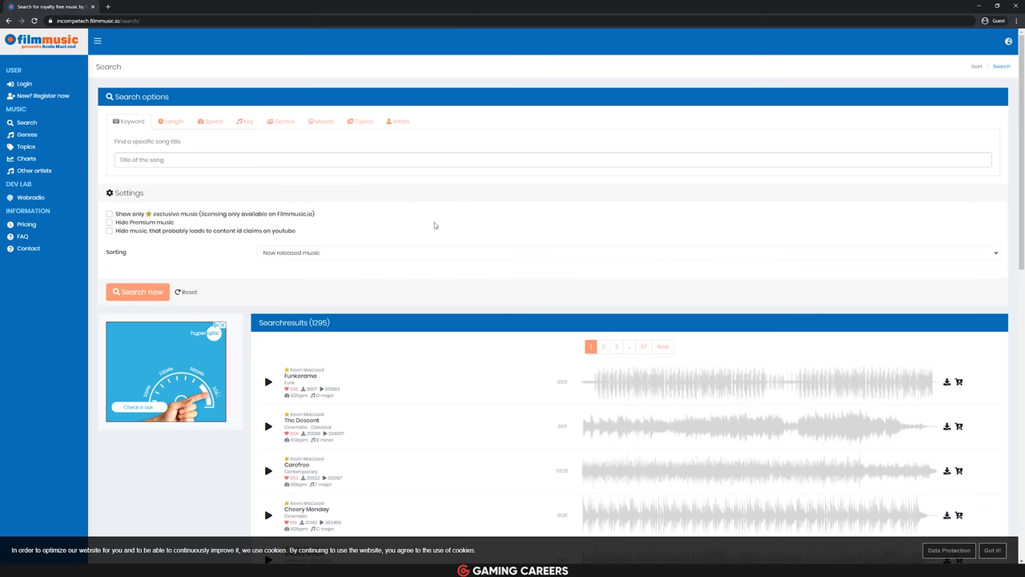
scroll(434, 222, down, 2)
scroll(434, 222, down, 2)
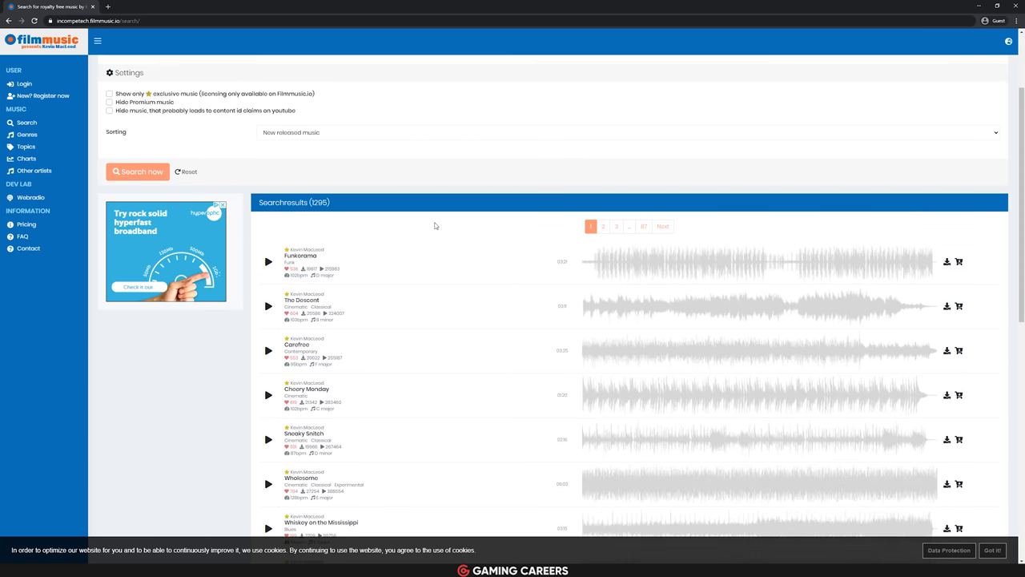
scroll(434, 222, down, 1)
scroll(435, 225, down, 1)
scroll(435, 225, down, 1)
scroll(435, 225, down, 1)
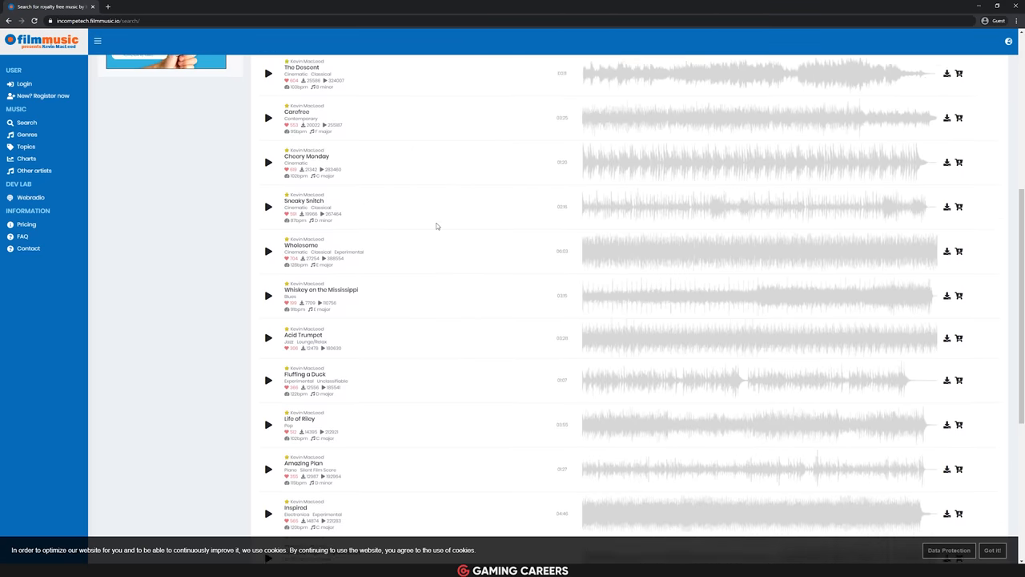
scroll(435, 225, down, 1)
scroll(436, 226, down, 2)
scroll(436, 226, down, 2)
scroll(436, 226, down, 1)
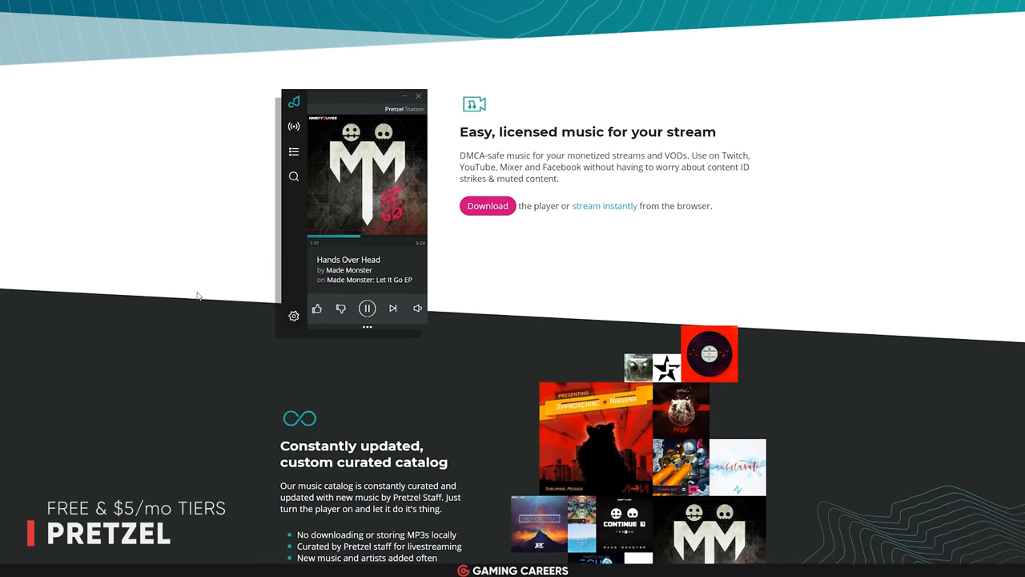
scroll(198, 297, down, 3)
scroll(198, 296, down, 2)
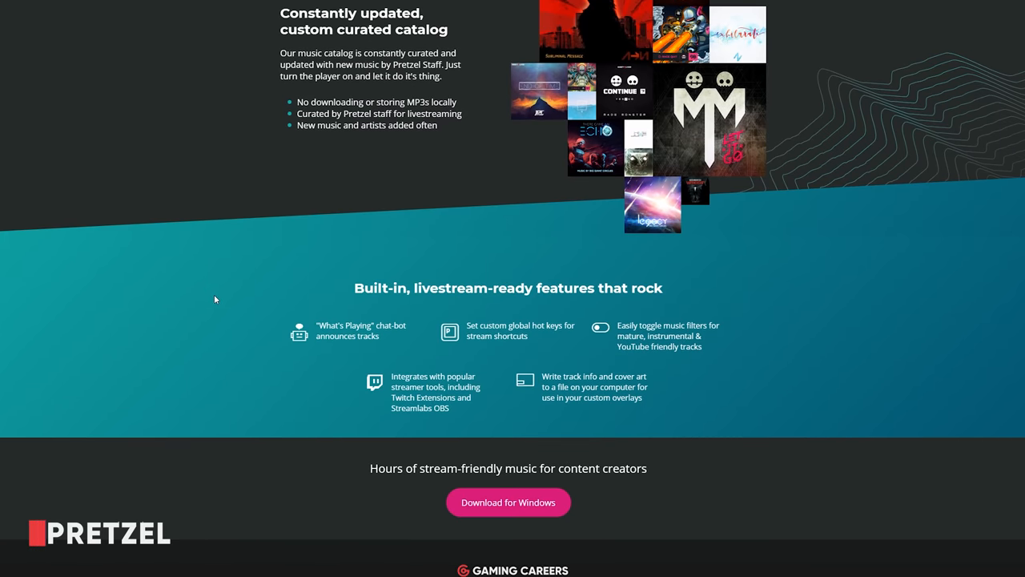
scroll(215, 299, up, 5)
scroll(214, 298, up, 3)
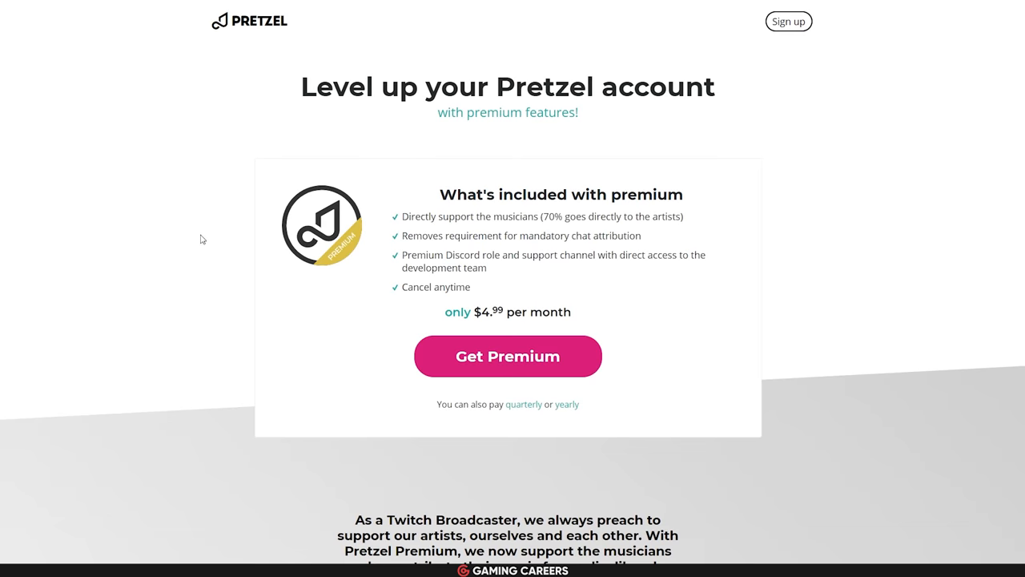
scroll(205, 239, down, 3)
scroll(204, 239, down, 3)
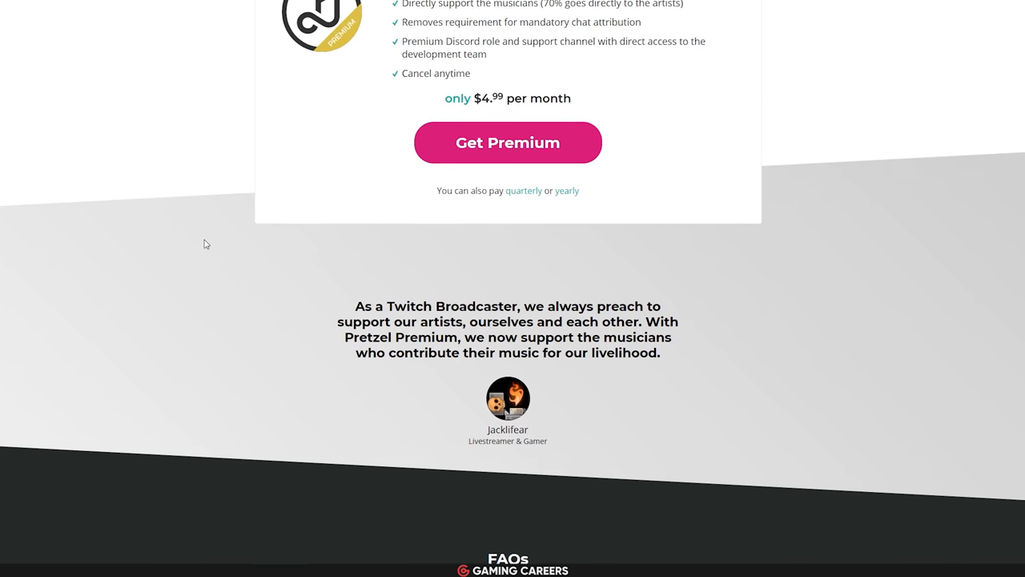
scroll(204, 239, down, 3)
scroll(206, 242, down, 2)
scroll(207, 243, down, 3)
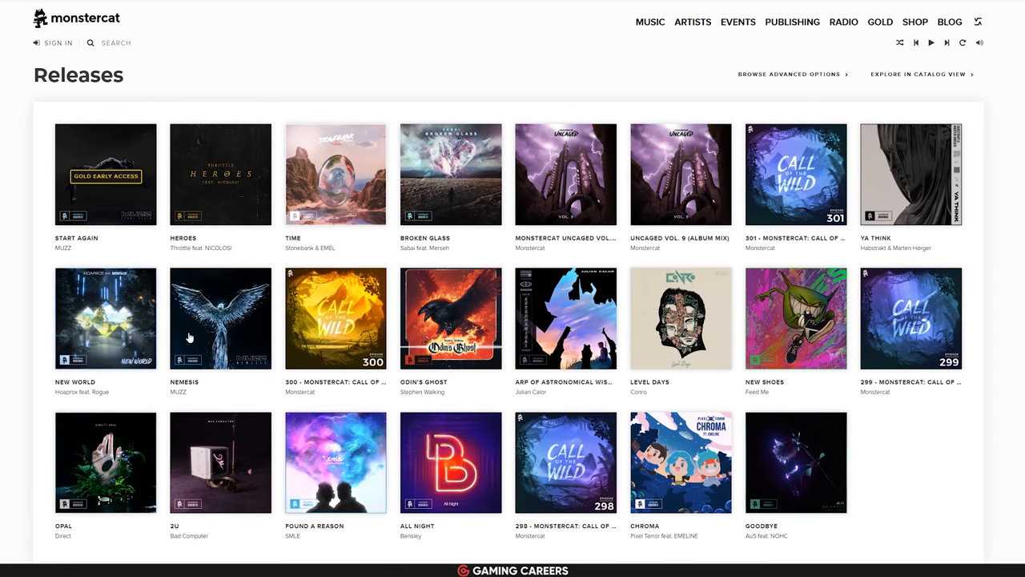
Step: Open the '299 - Monstercat: Call of the Wild' release from the Monstercat releases list
click(887, 383)
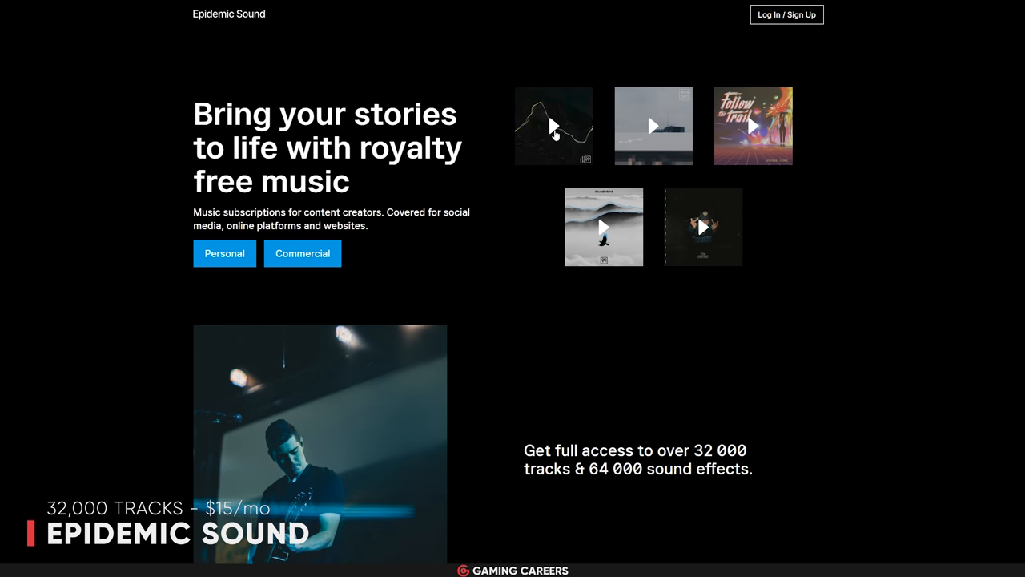
scroll(159, 189, down, 3)
scroll(158, 193, down, 3)
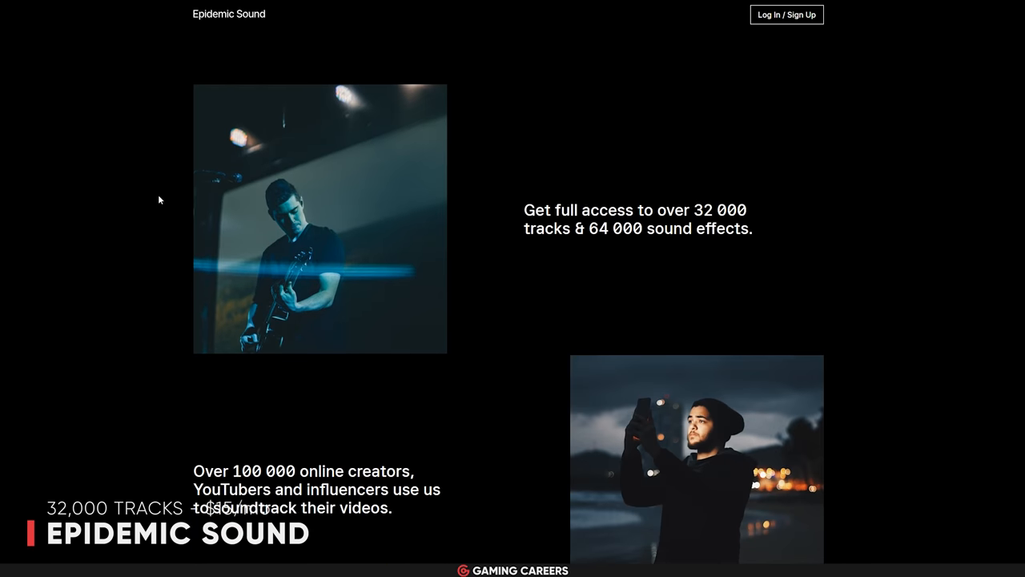
scroll(158, 194, down, 2)
scroll(159, 198, down, 3)
scroll(165, 189, down, 3)
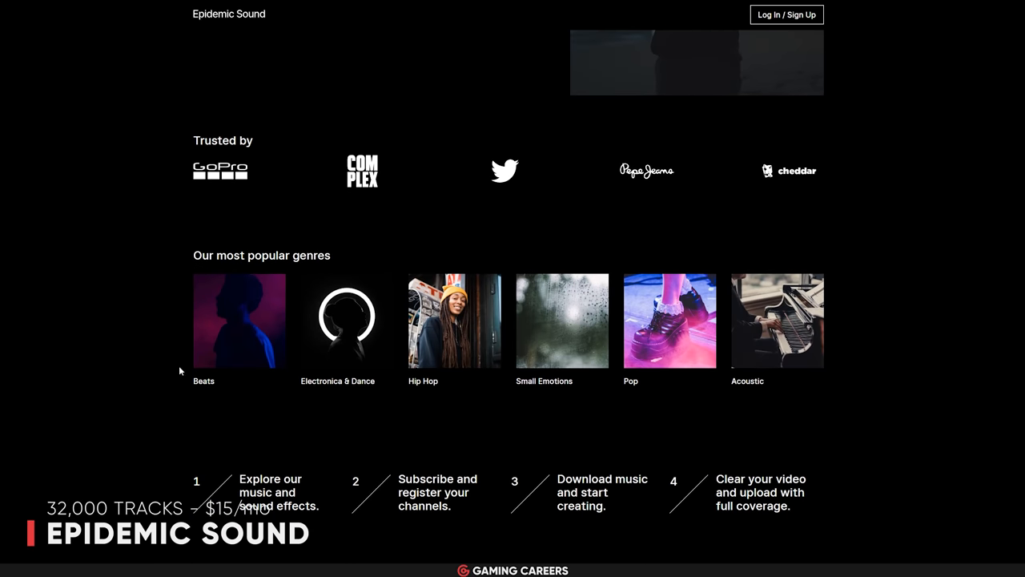
Step: Filter the Beats genre to the Laid Back mood and view Slow Boat's stem options
click(204, 386)
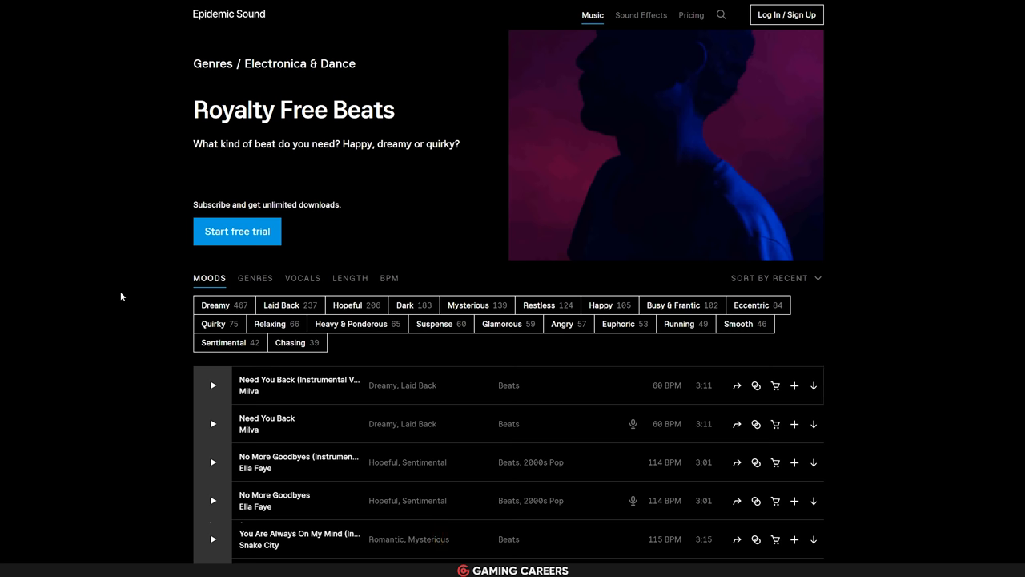
scroll(125, 292, down, 2)
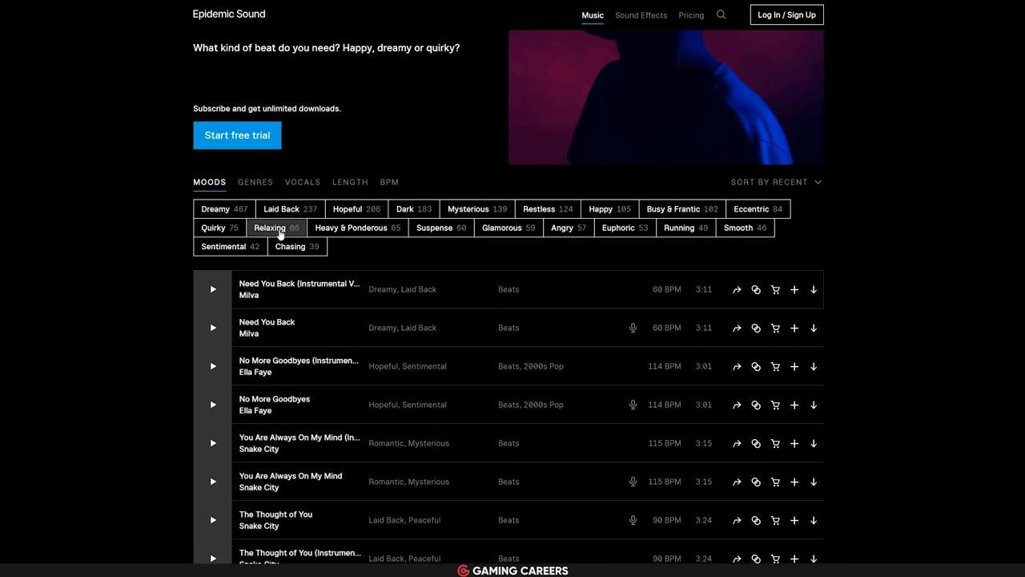
click(281, 208)
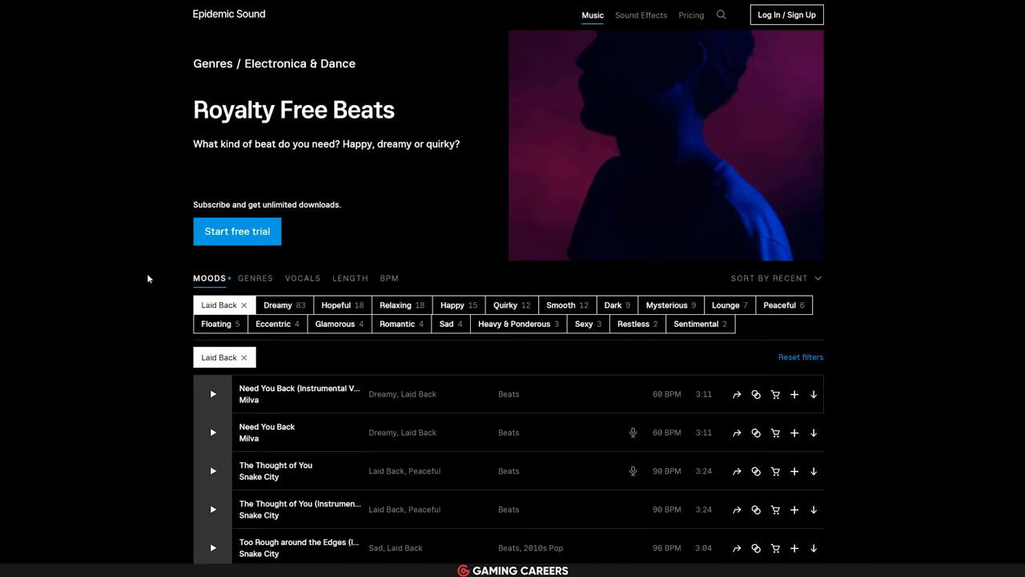
scroll(164, 281, down, 3)
scroll(165, 282, down, 1)
scroll(164, 282, down, 4)
scroll(164, 282, down, 3)
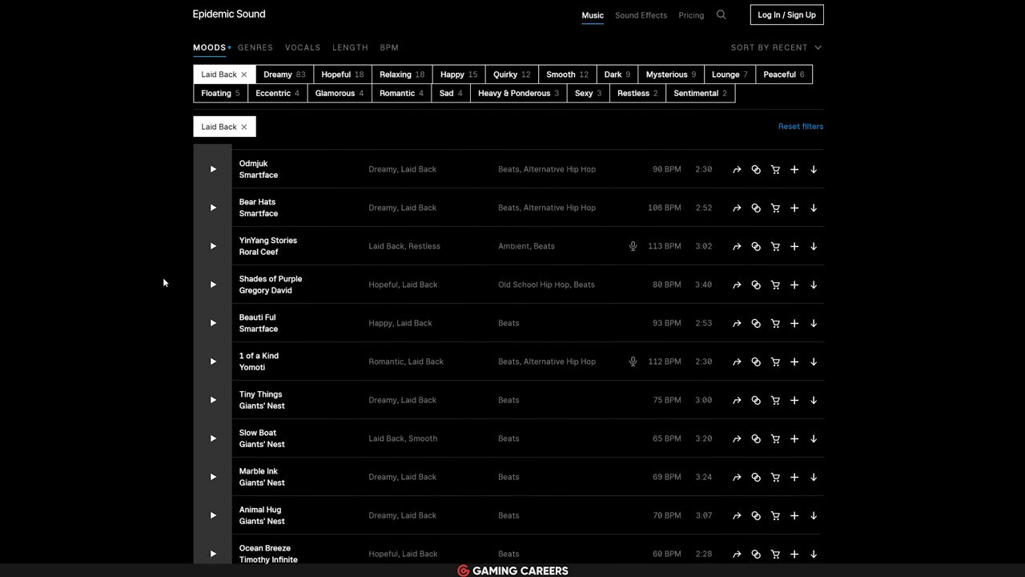
scroll(165, 282, down, 3)
scroll(164, 282, down, 3)
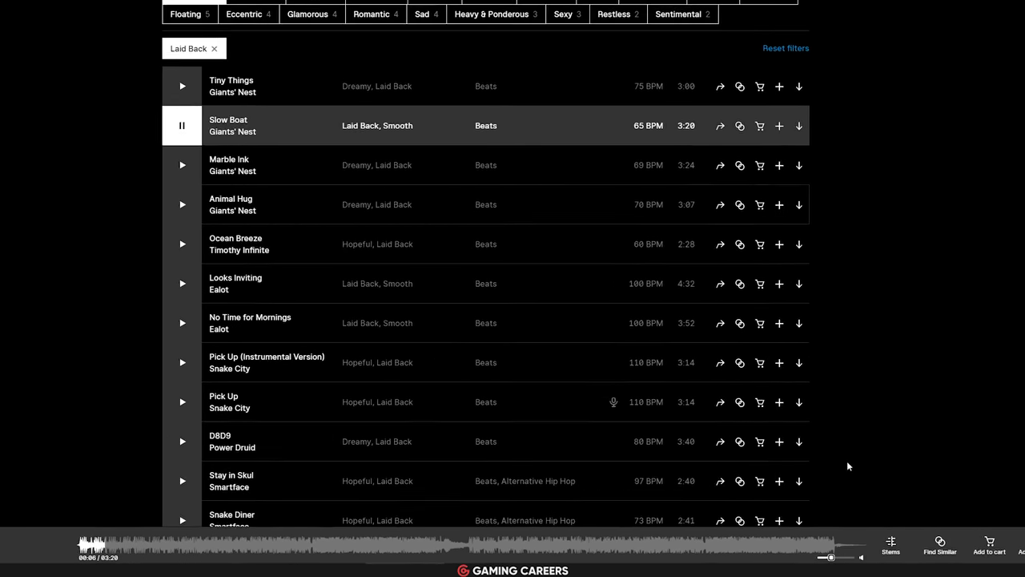
click(904, 546)
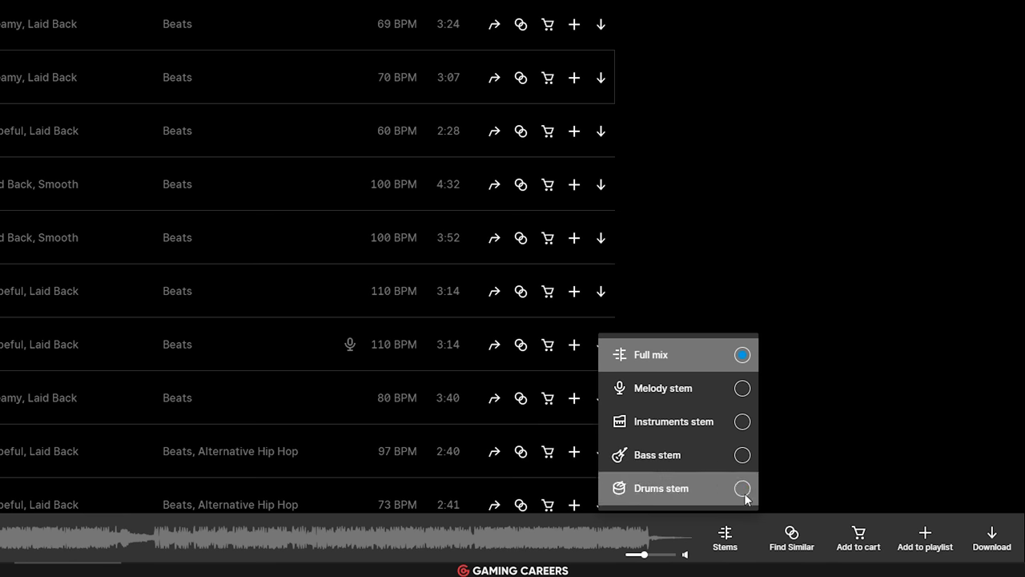
click(729, 539)
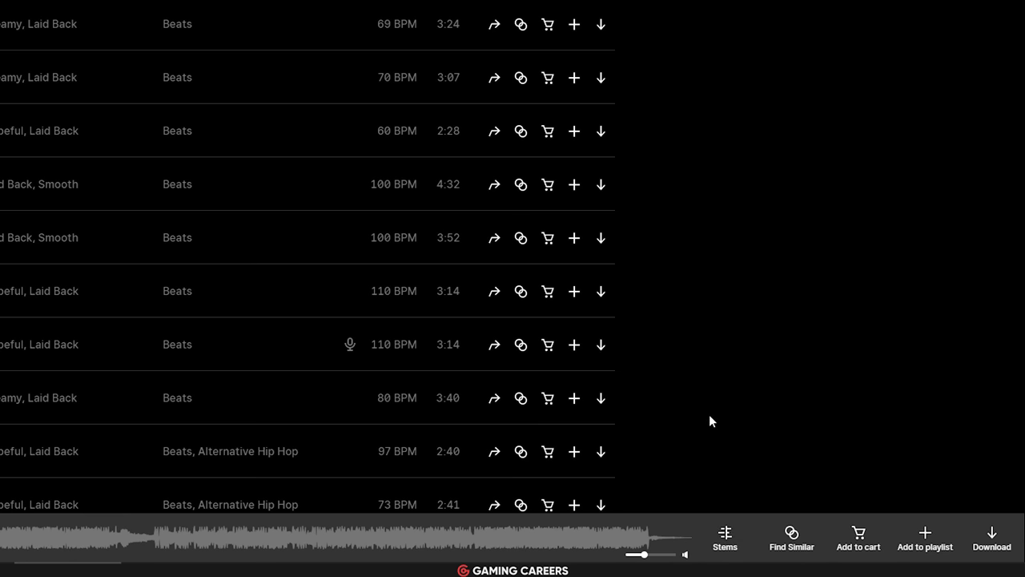
scroll(881, 510, up, 5)
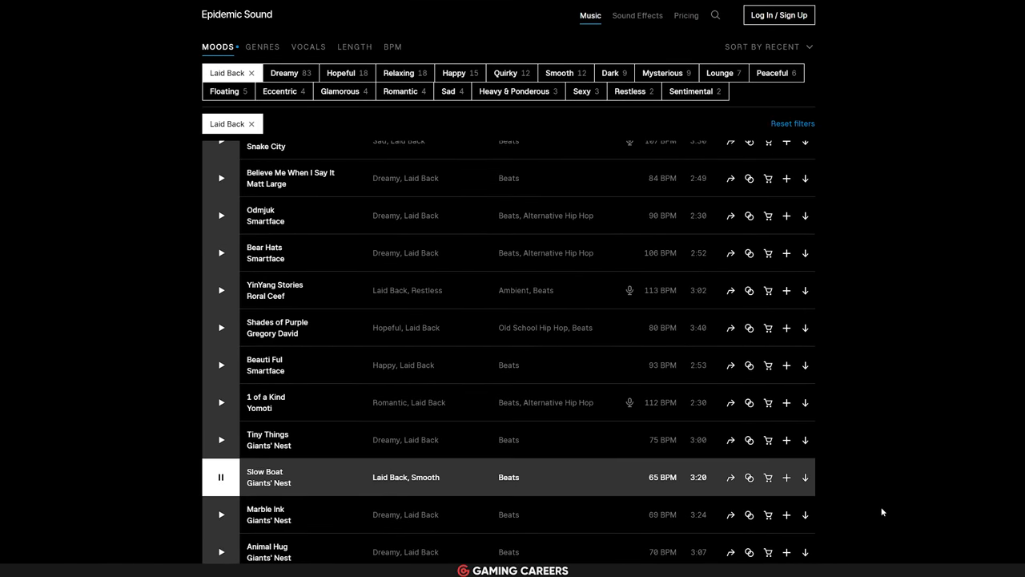
scroll(882, 511, up, 10)
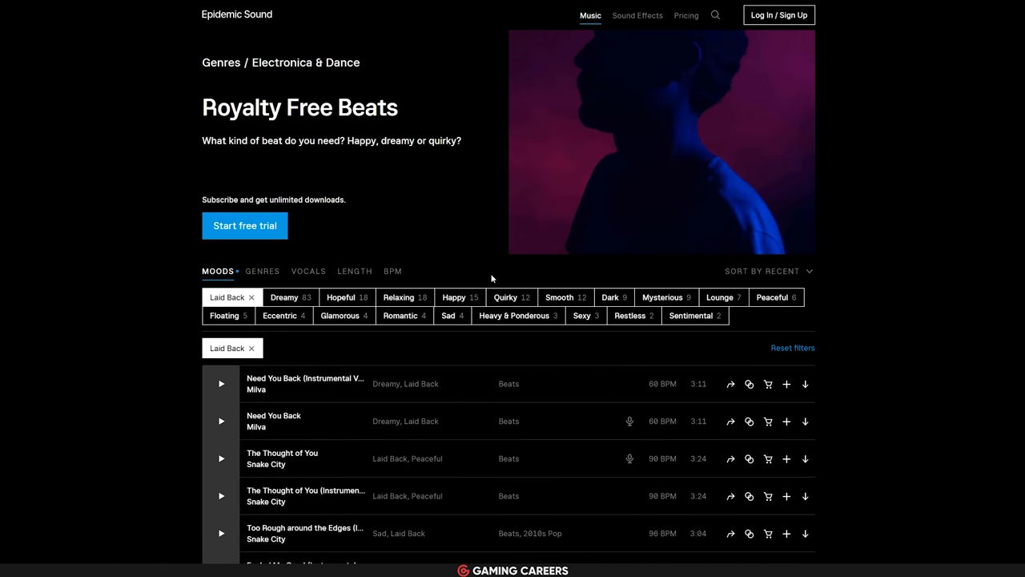
Step: Browse Epidemic Sound's Albums and open the Outdoor Beats album
click(592, 18)
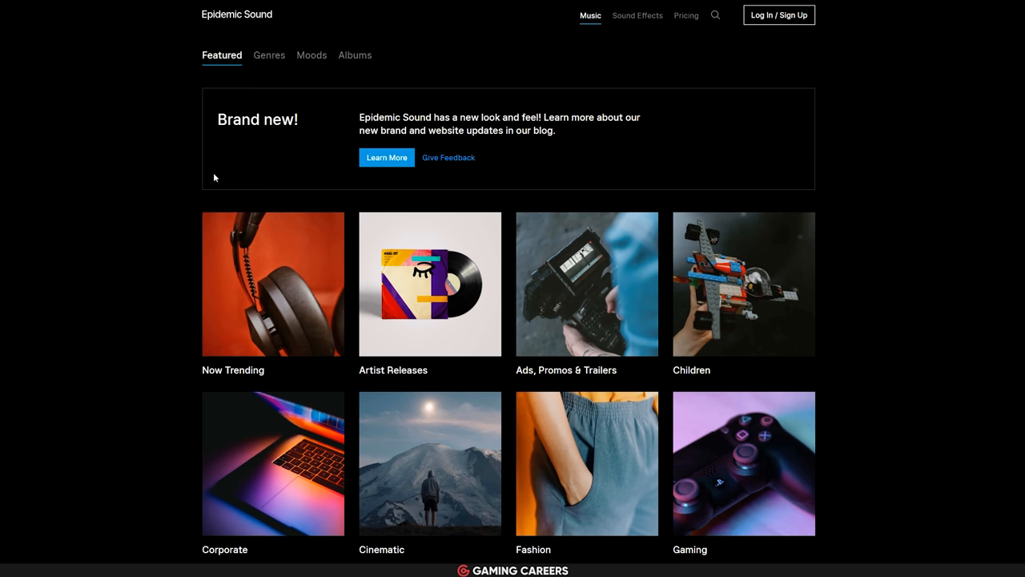
click(355, 55)
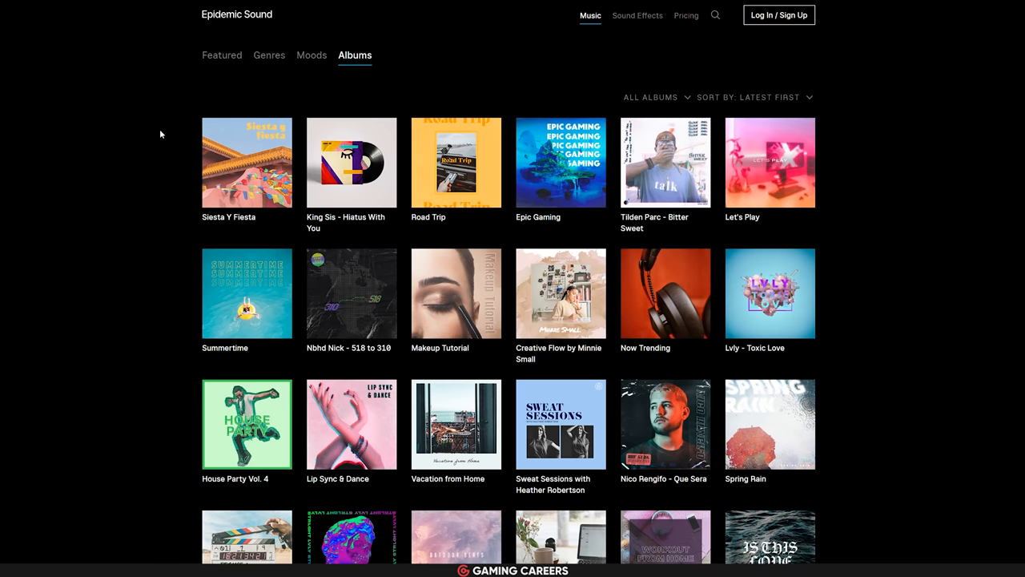
scroll(161, 140, down, 3)
scroll(161, 142, down, 2)
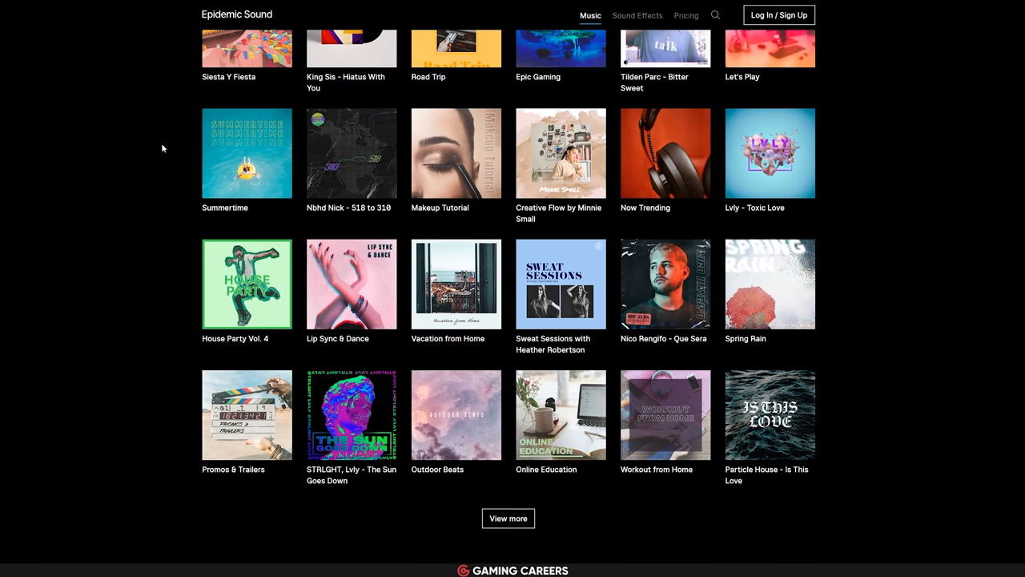
scroll(161, 149, down, 1)
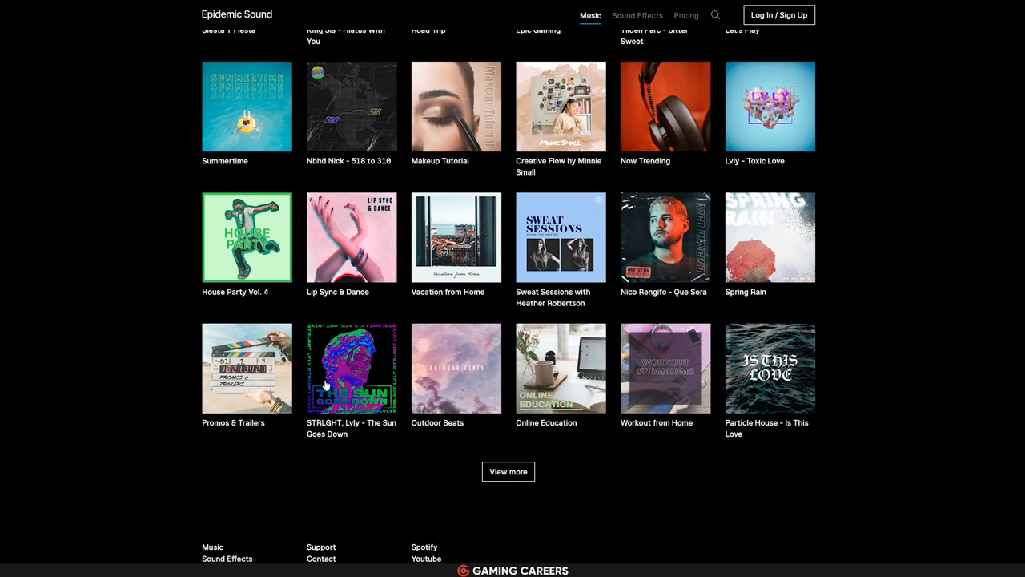
click(433, 423)
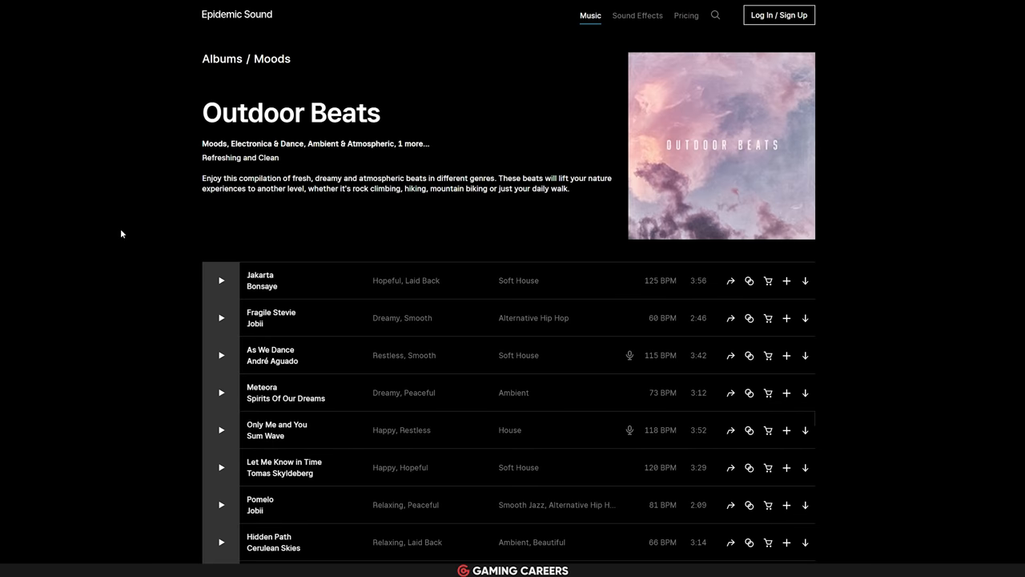
scroll(128, 228, down, 3)
scroll(129, 227, down, 3)
scroll(129, 228, down, 2)
scroll(130, 233, up, 2)
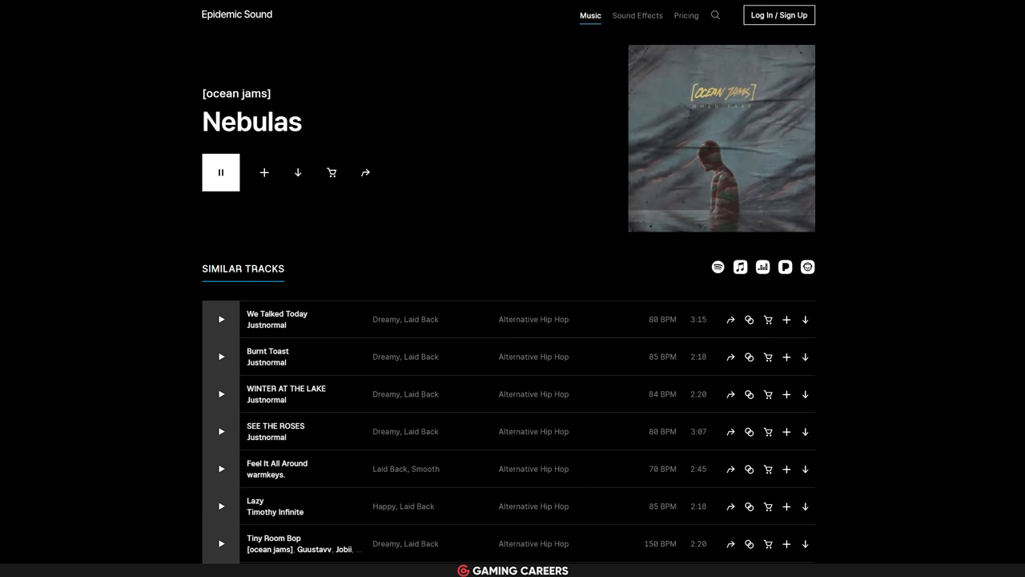
scroll(116, 323, down, 3)
scroll(116, 324, down, 3)
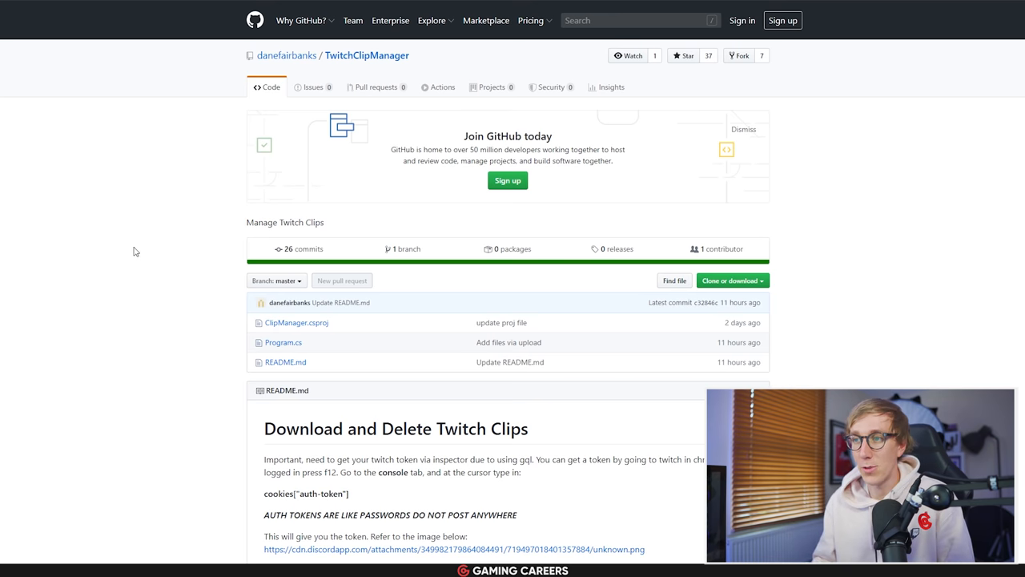
scroll(143, 253, down, 3)
scroll(130, 265, down, 1)
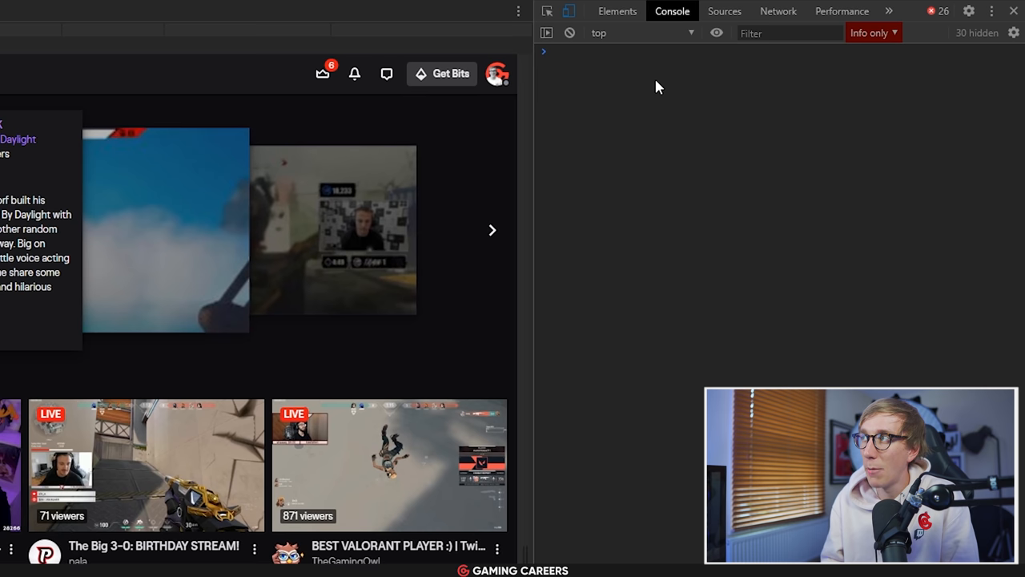
Step: Focus the Chrome DevTools Console on the Twitch page for entering a command
click(641, 72)
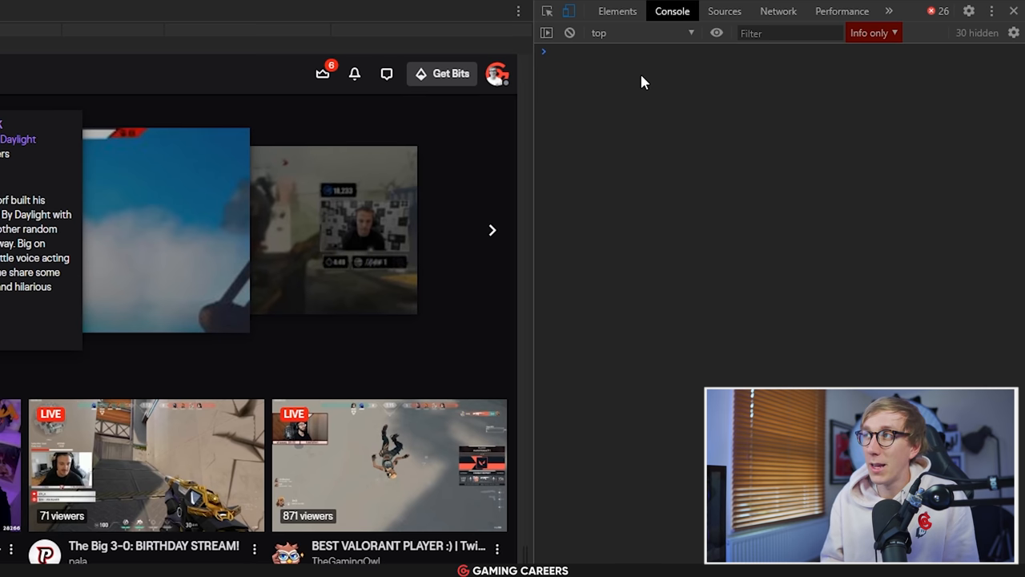
text(cookies["auth-token"])
Step: Run cookies["auth-token"] in the console to retrieve the Twitch auth token
key(Return)
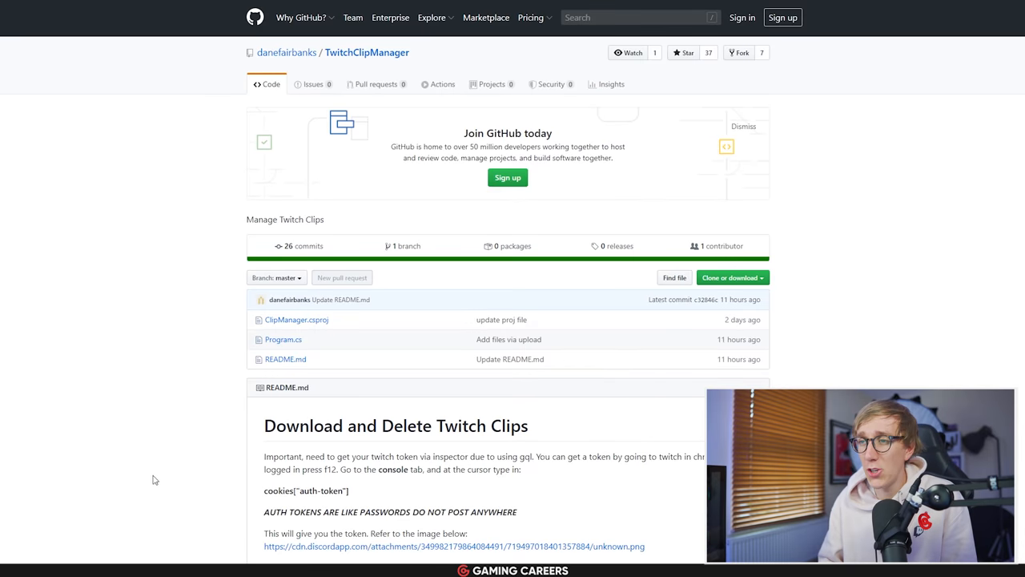
scroll(154, 480, down, 8)
scroll(320, 441, down, 3)
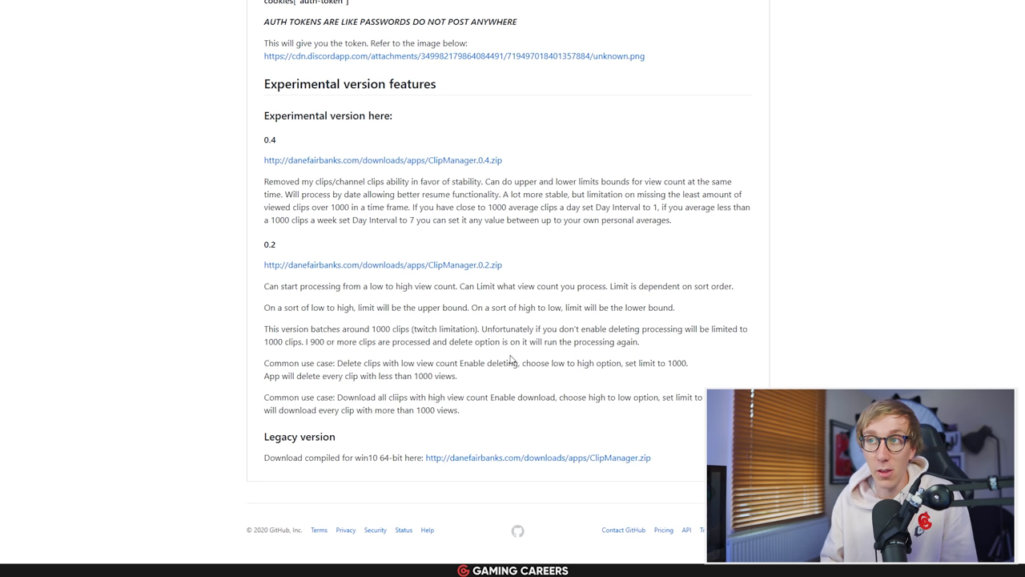
Step: Download the compiled ClipManager.zip from the GitHub README's Legacy section
click(547, 457)
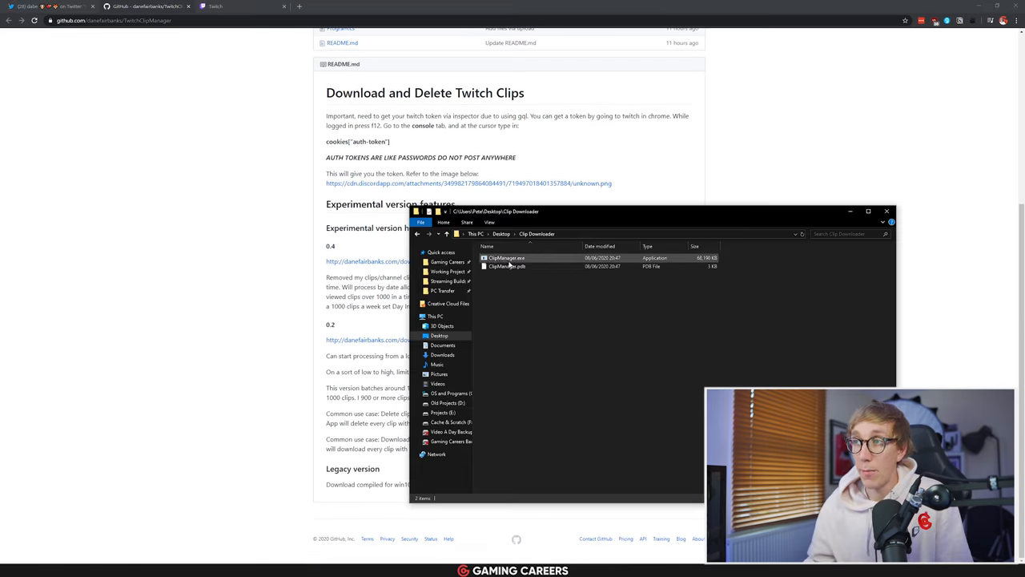
Step: Launch ClipManager.exe and submit the pasted Twitch auth token
double_click(501, 259)
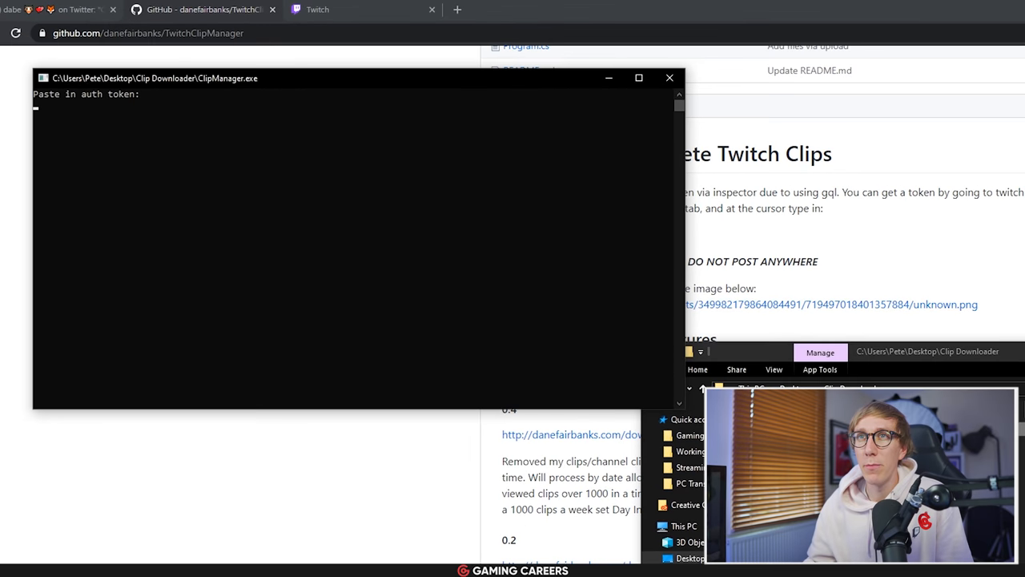
click(220, 183)
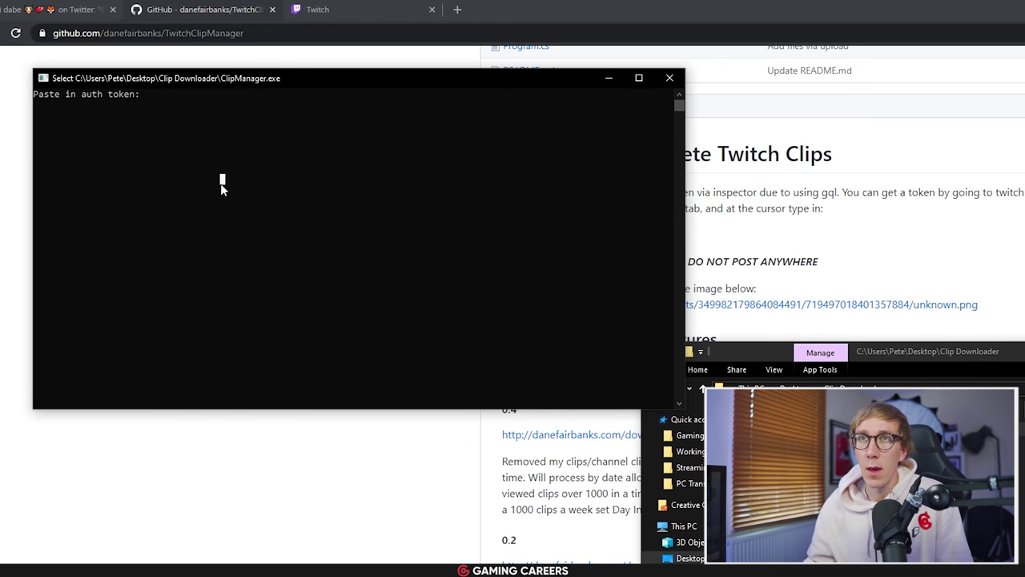
right_click(122, 113)
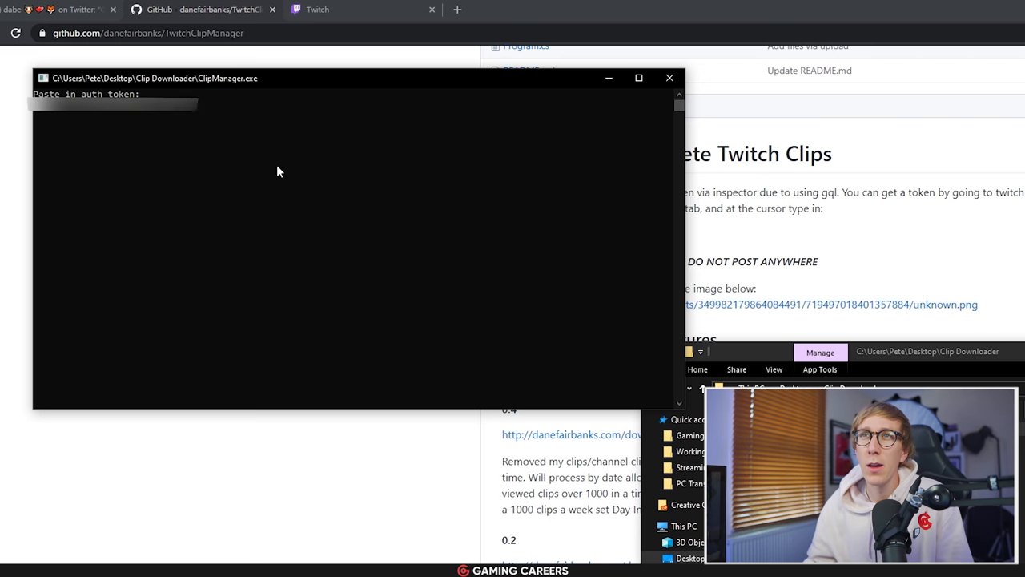
key(Return)
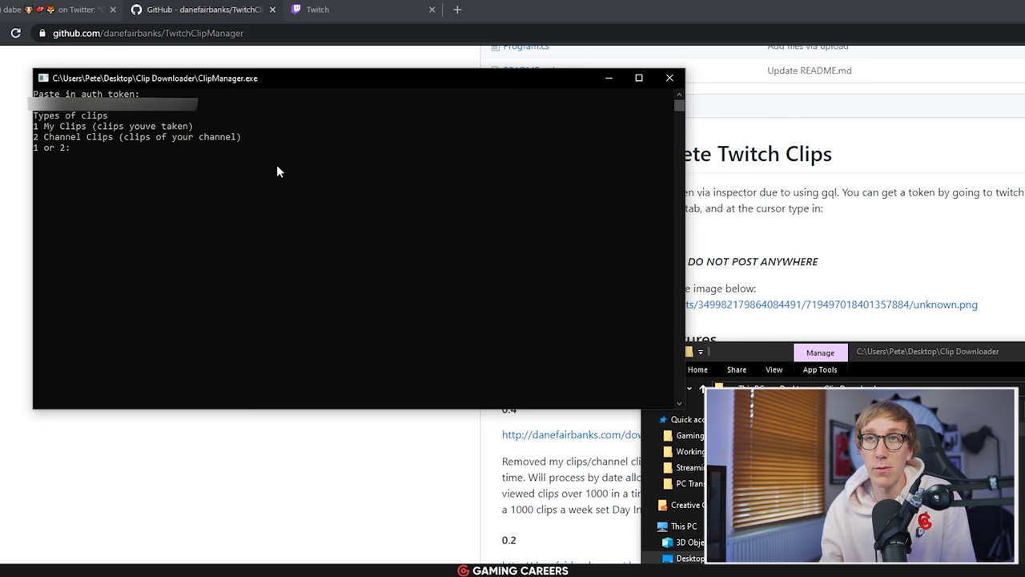
text(2)
Step: Choose option 2 Channel Clips, answer y to download and n to delete
key(Return)
text(n)
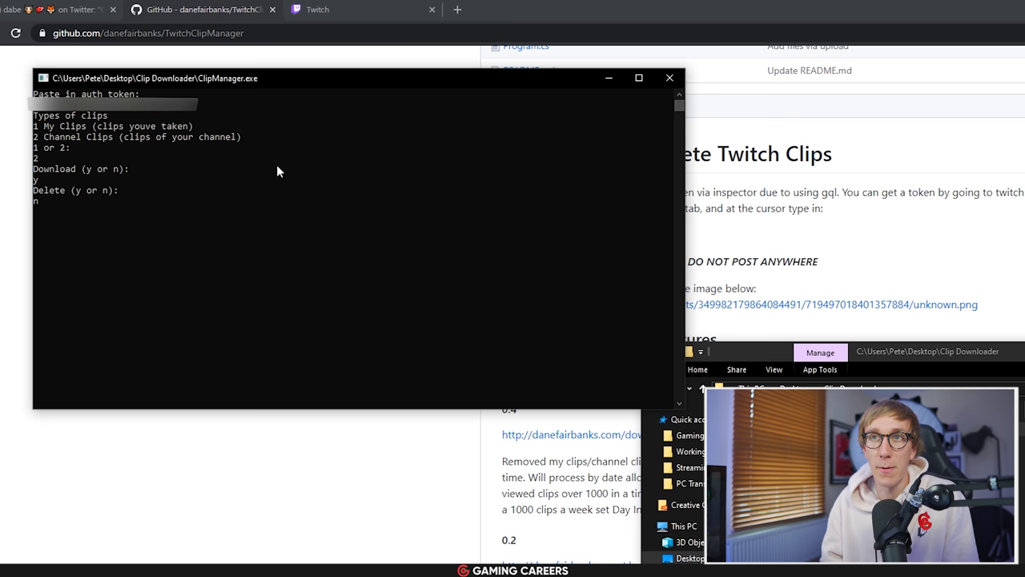
key(Return)
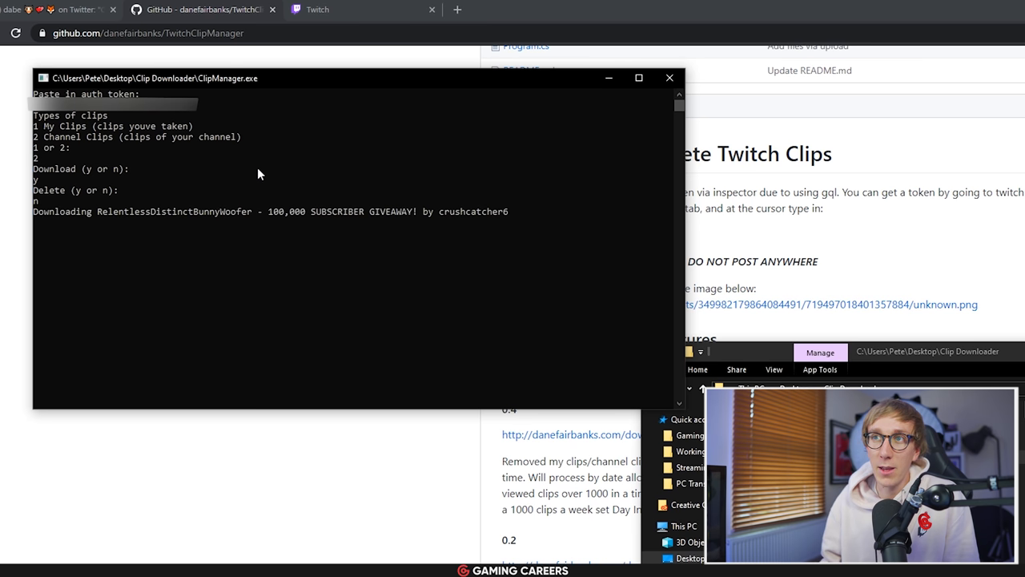